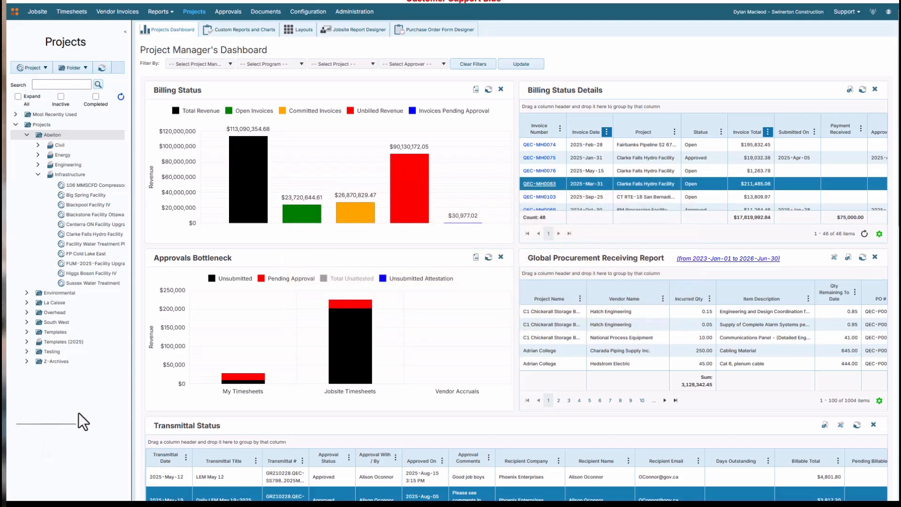
- Open the Sussex Water Treatment project and load the Expediting Details report on its dashboard
left_click(102, 283)
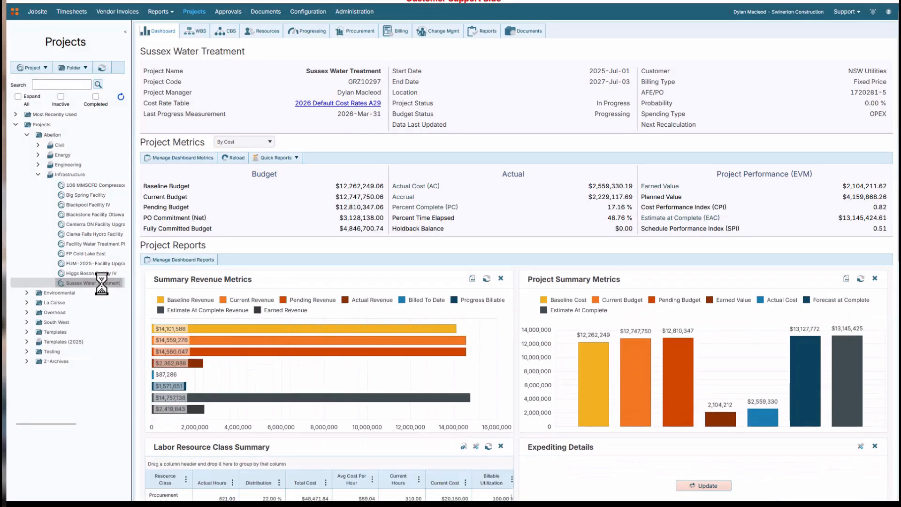
left_click(703, 485)
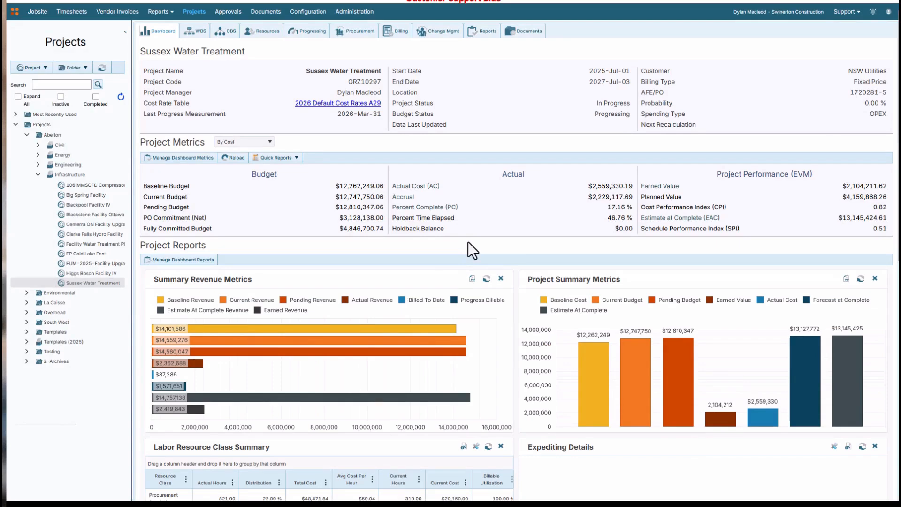
left_click_drag(437, 209, 489, 202)
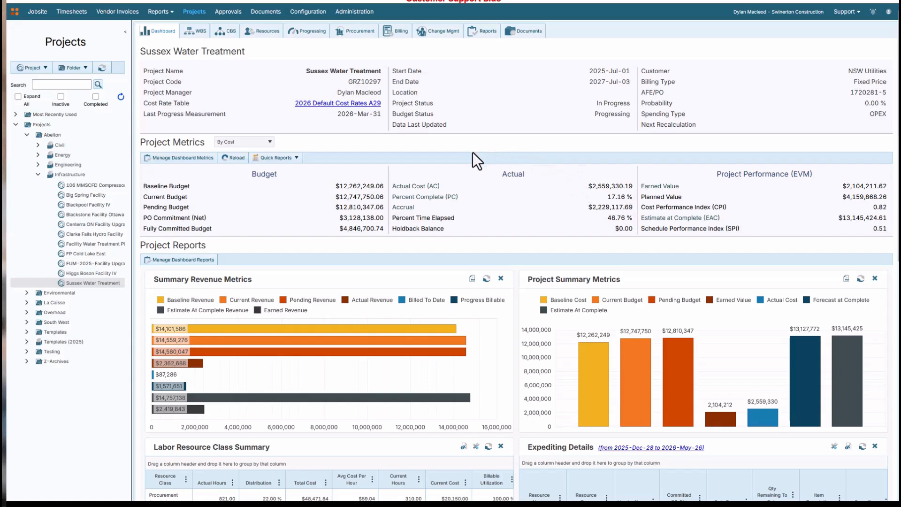
- Open the project's progress measurement and forecast, and review its workpackages and as-of date
left_click(310, 32)
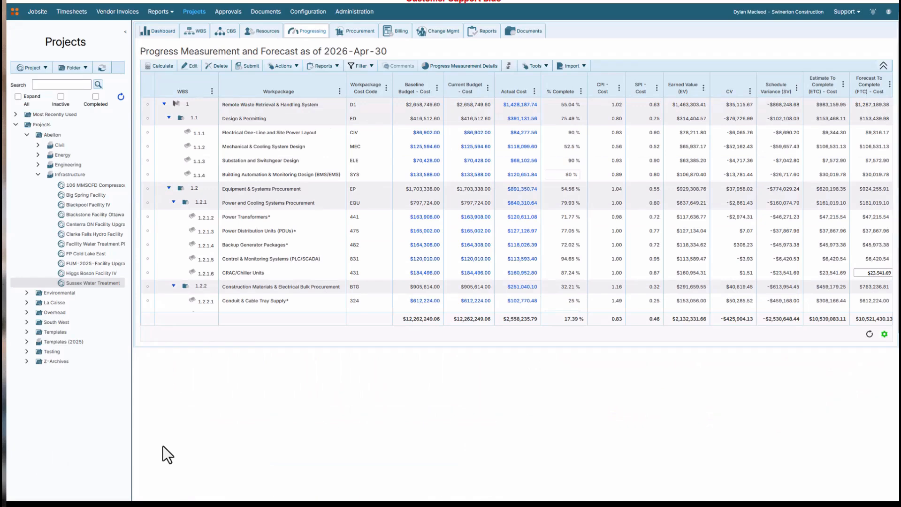
left_click(277, 229)
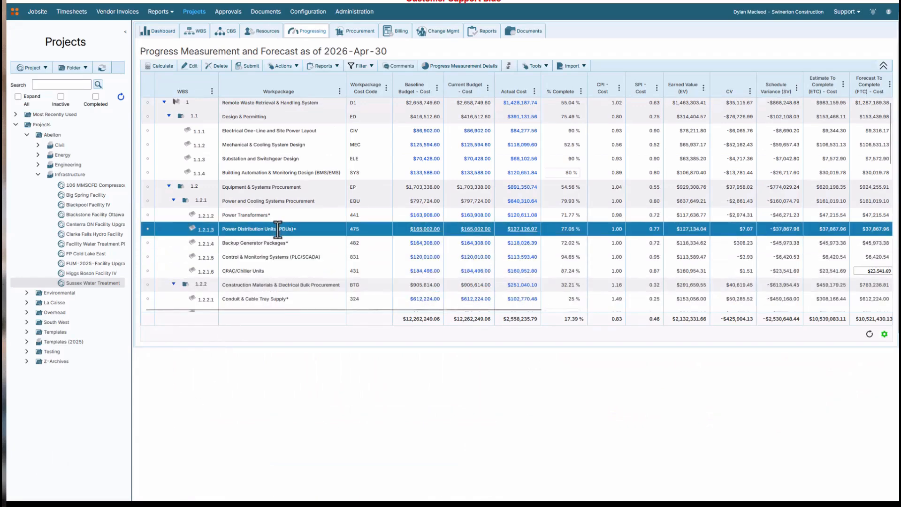
scroll(279, 232, "down", 4)
scroll(278, 229, "up", 4)
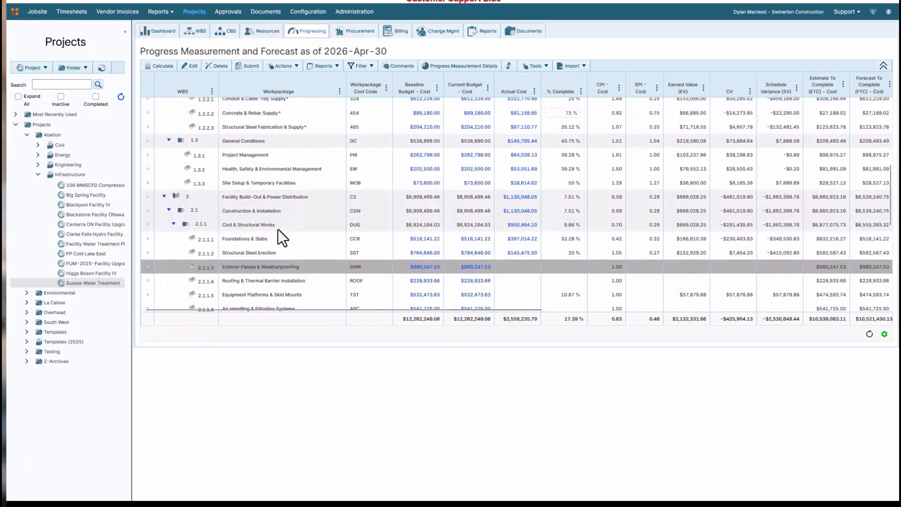
scroll(277, 229, "up", 1)
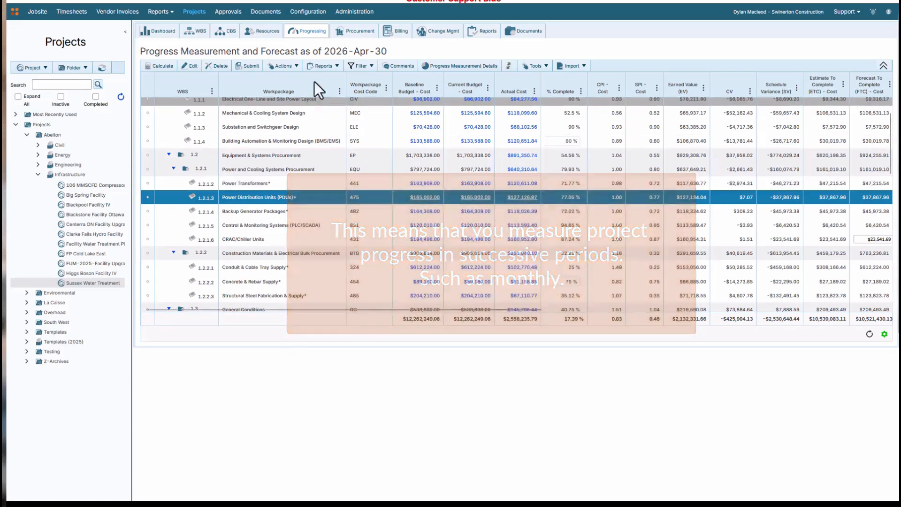
left_click_drag(325, 51, 380, 44)
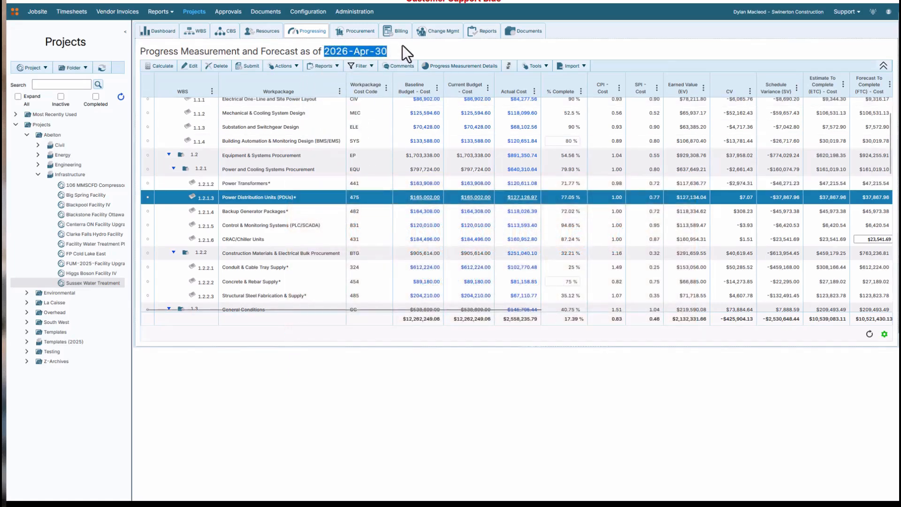
left_click(429, 48)
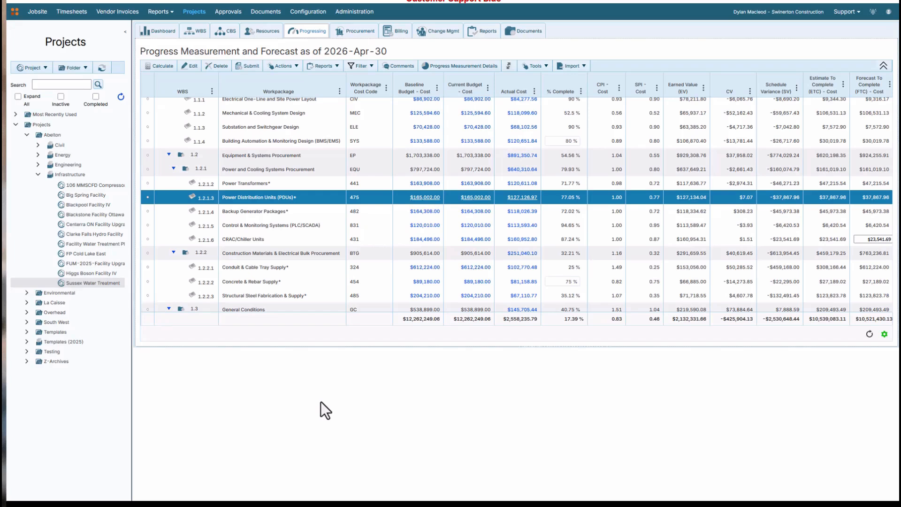
- Show the Progress Method column in the progress measurement grid and bring it into view
left_click(488, 90)
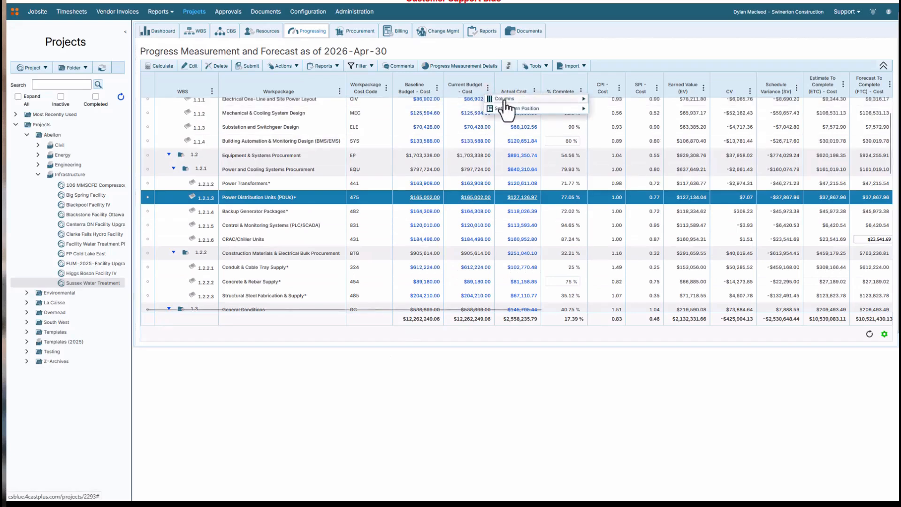
mouse_move(533, 101)
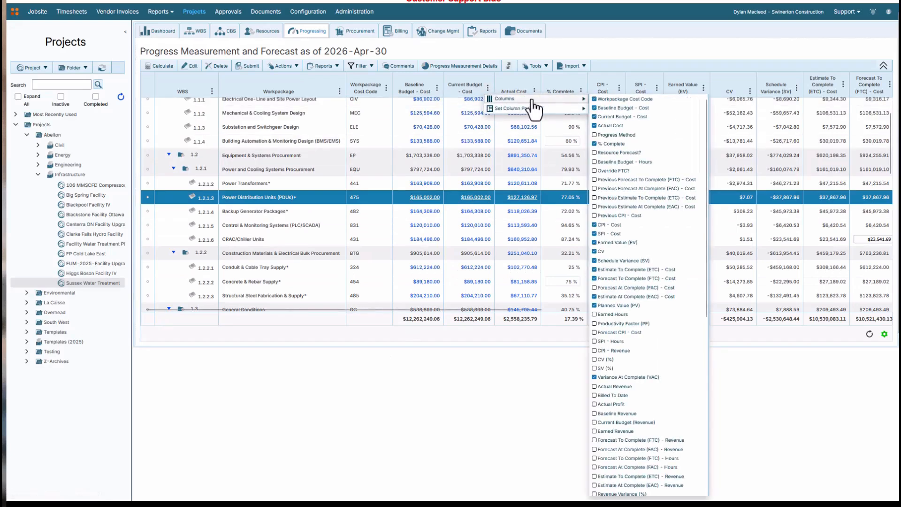
left_click(594, 136)
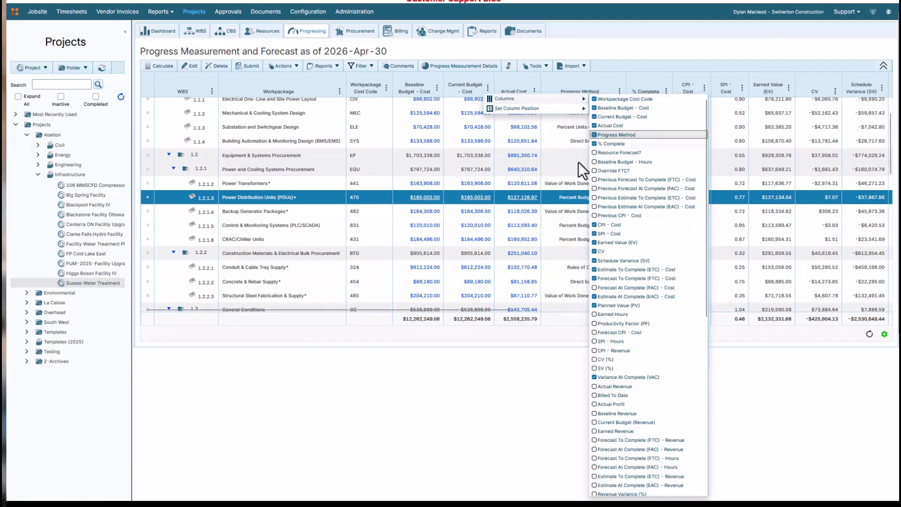
left_click(483, 359)
left_click_drag(506, 309, 547, 309)
scroll(519, 207, "up", 1)
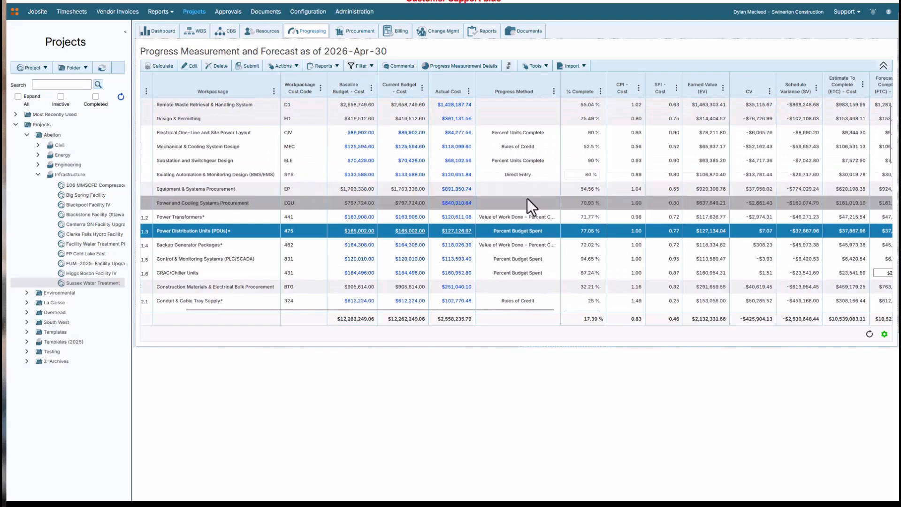
- Examine which progress method is assigned to each workpackage in the progress measurement grid
scroll(529, 228, "down", 3)
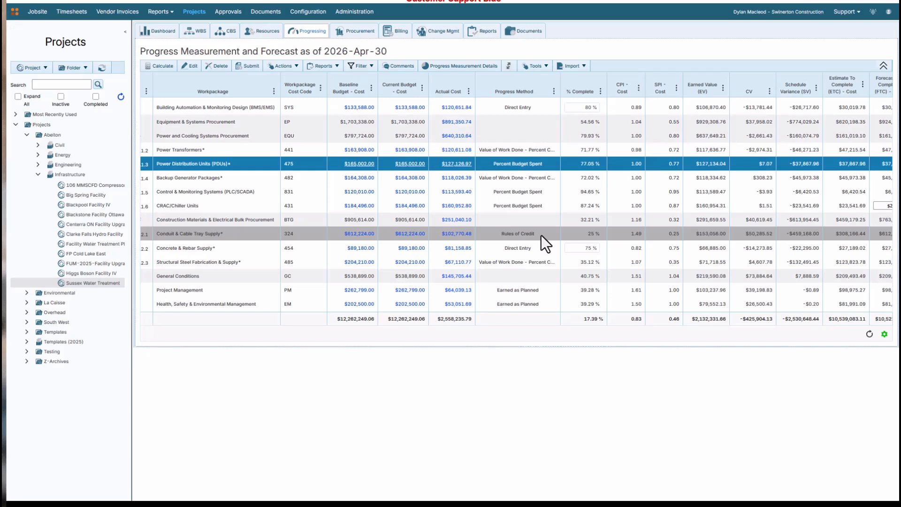
scroll(541, 235, "down", 3)
scroll(540, 235, "down", 2)
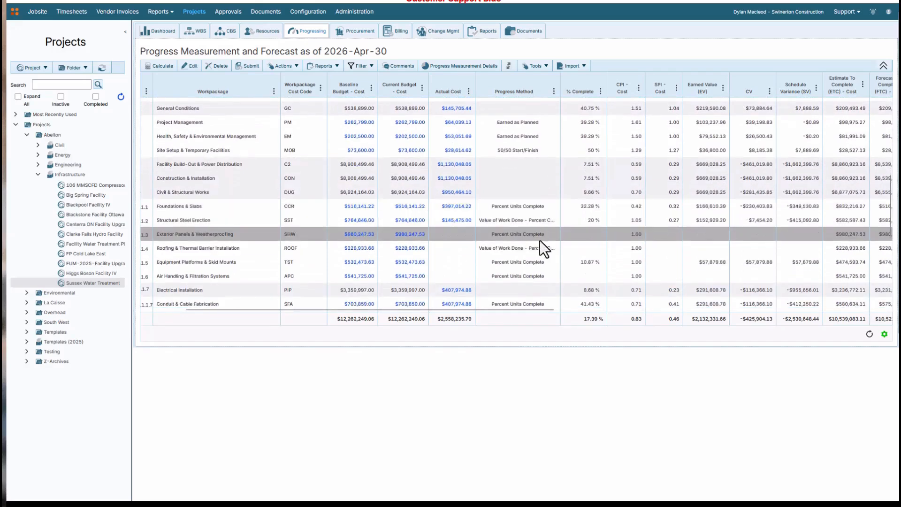
scroll(526, 271, "up", 1)
scroll(525, 271, "up", 4)
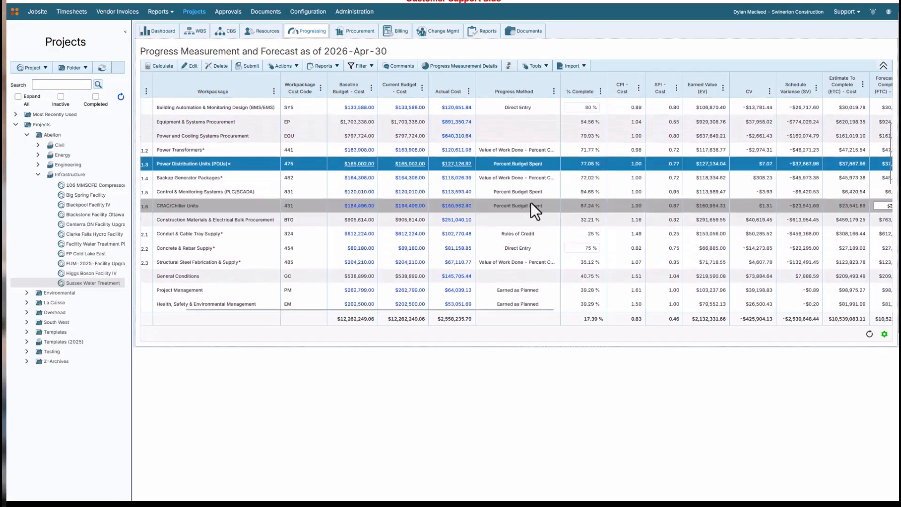
scroll(531, 205, "down", 2)
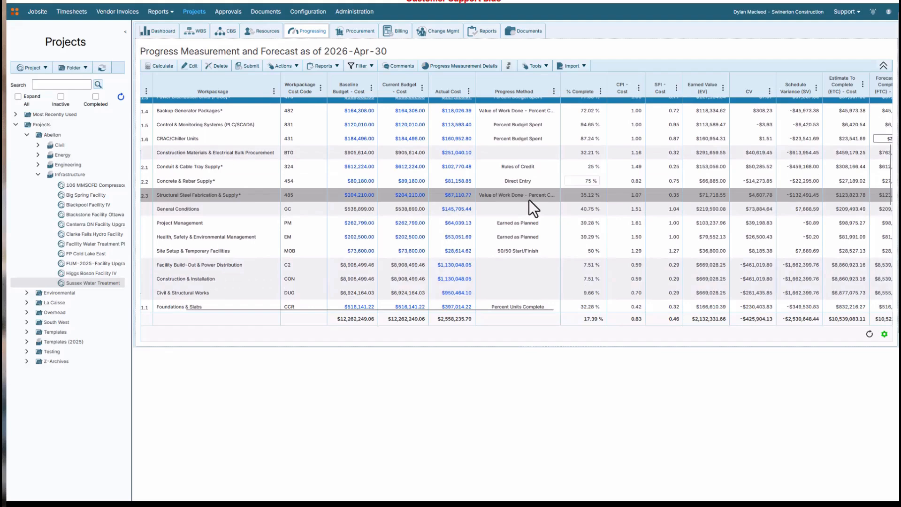
scroll(536, 190, "up", 2)
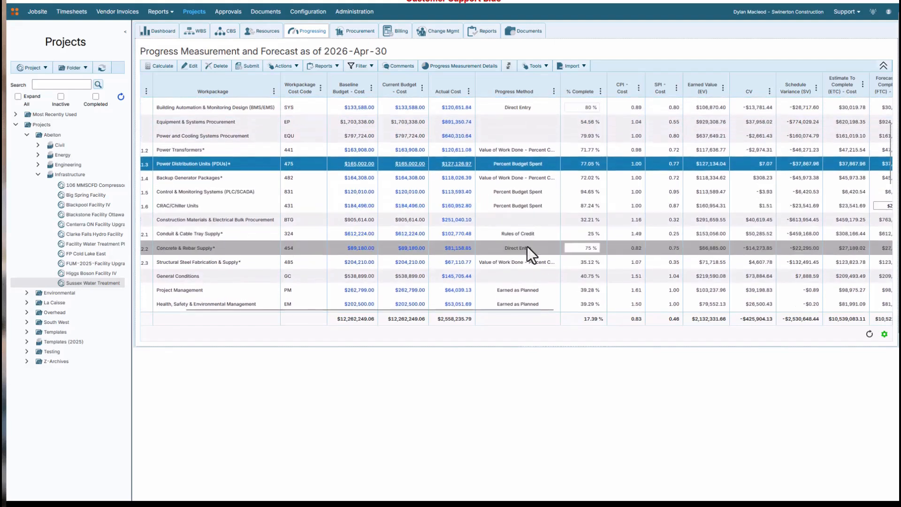
- Open the % Complete value of the Concrete & Rebar Supply workpackage for editing and review the surrounding workpackages' progress
left_click(558, 248)
left_click(584, 247)
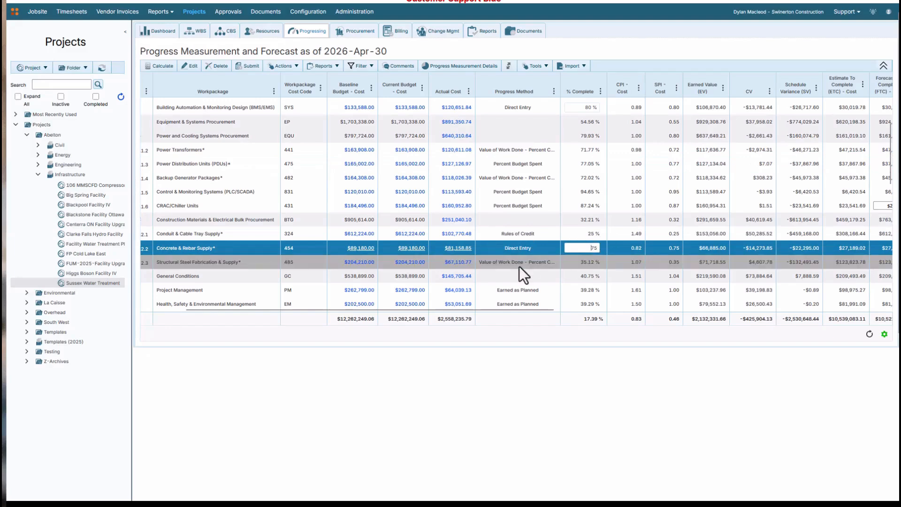
left_click(572, 66)
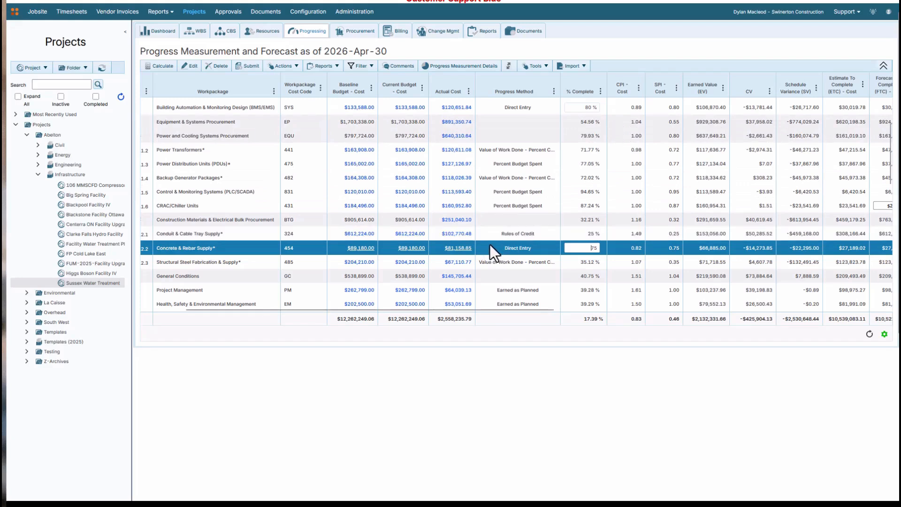
scroll(584, 155, "up", 3)
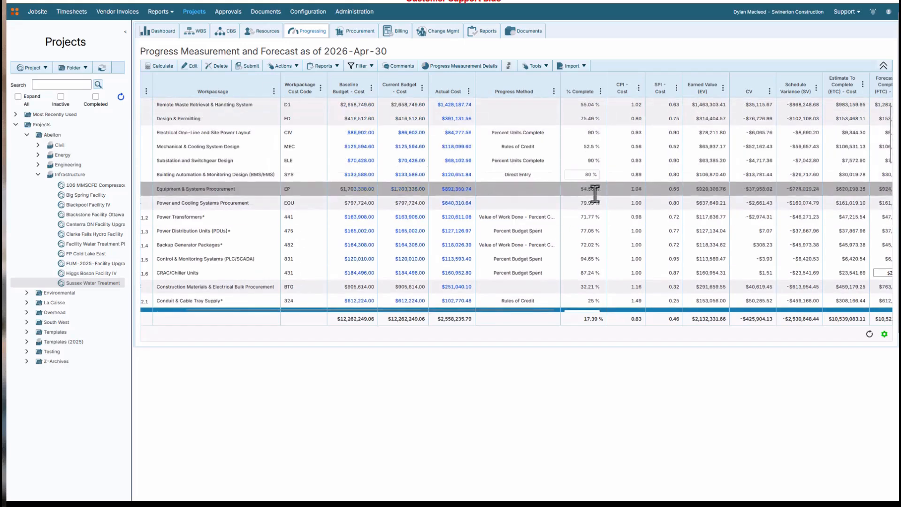
scroll(587, 252, "down", 3)
scroll(587, 252, "down", 3)
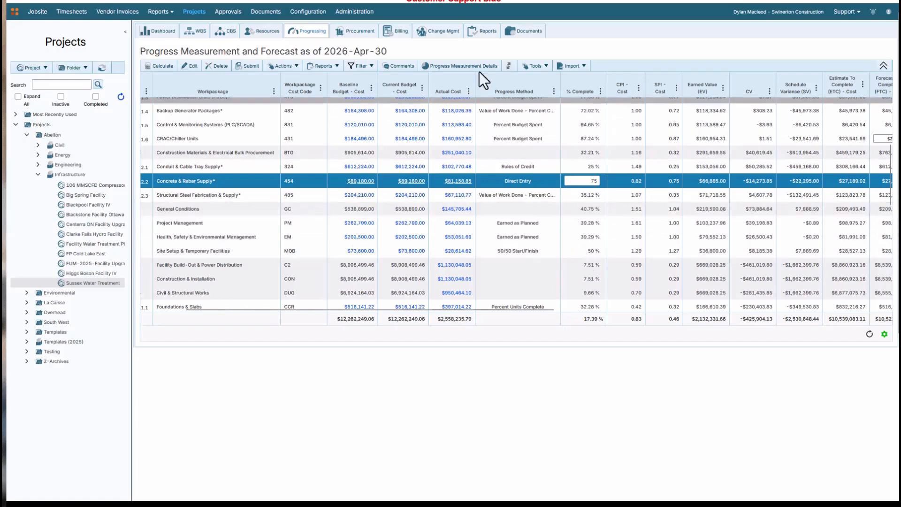
- Open the project's pre-built Earned Value S-Curve report, and hide and restore its Earned Value series
left_click(483, 32)
left_click(174, 83)
left_click(186, 113)
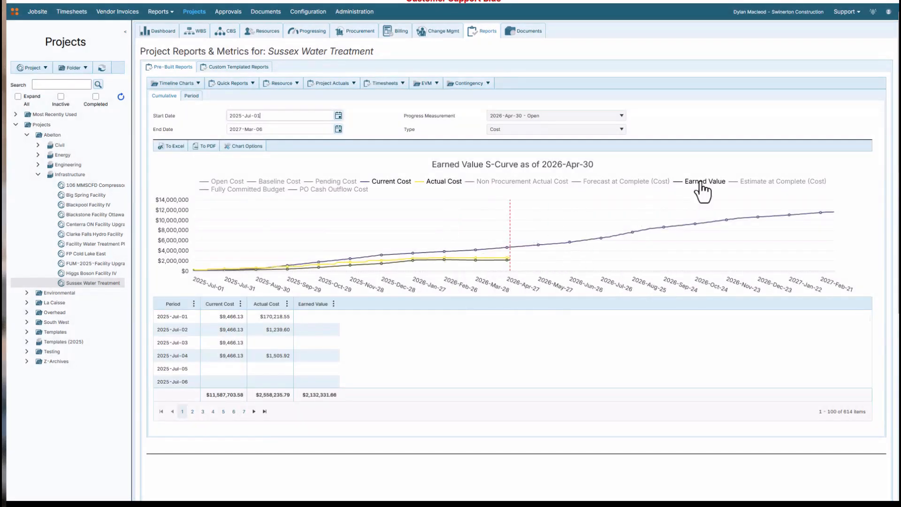
left_click(701, 183)
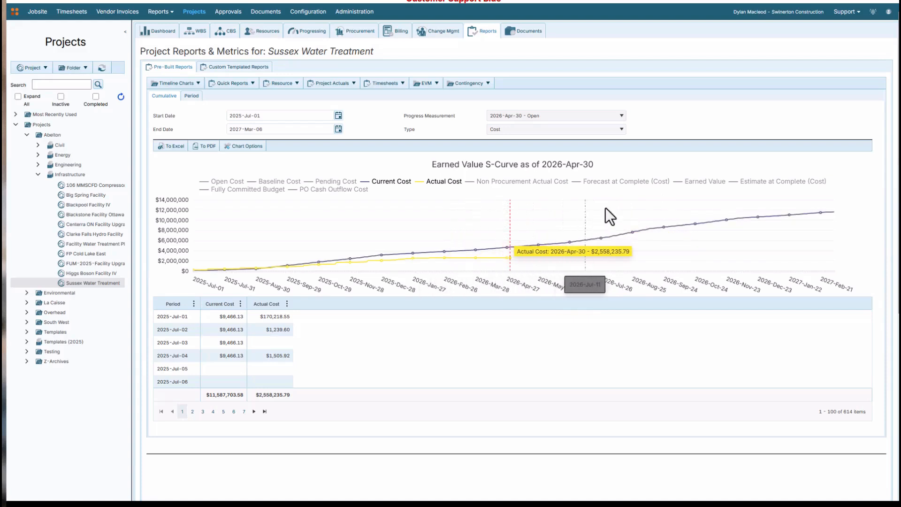
left_click(703, 183)
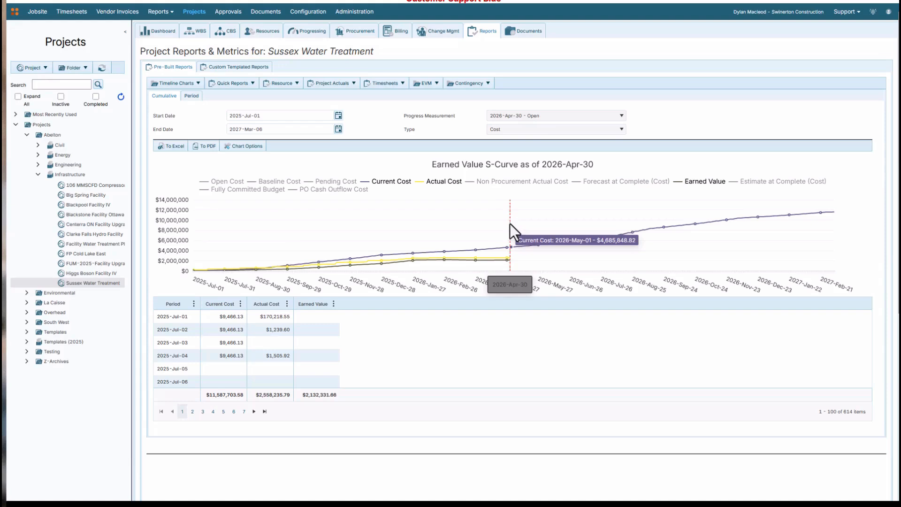
- Set the S-curve's progress measurement to 2026-Feb-28 - Submitted and show the Estimate at Complete (Cost) and Forecast at Complete (Cost) series
left_click(557, 118)
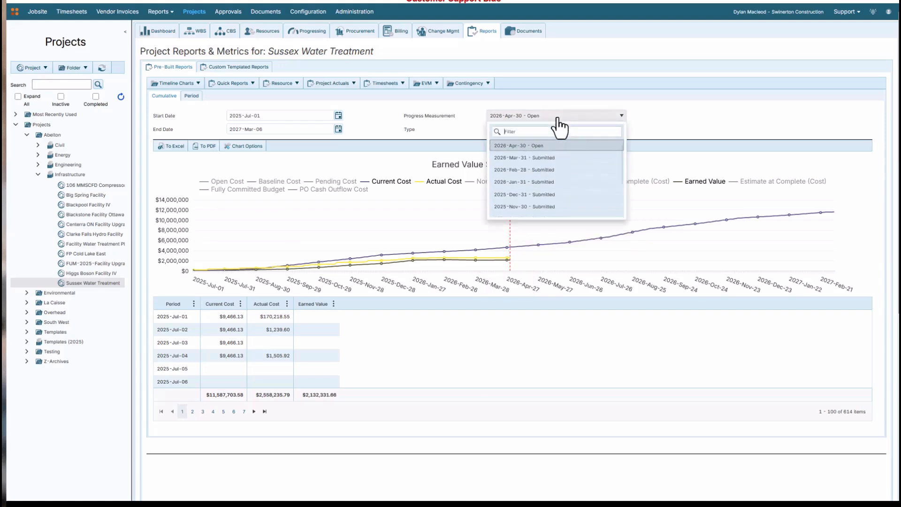
left_click(541, 169)
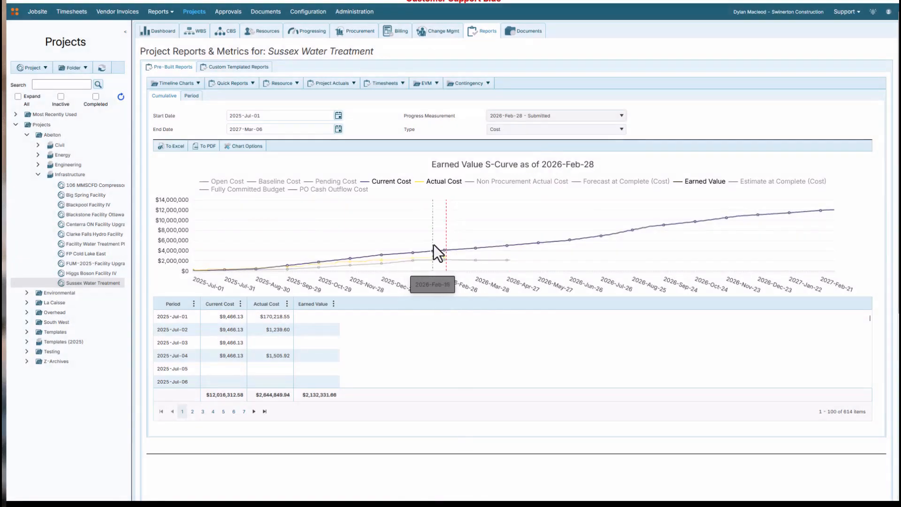
mouse_move(446, 220)
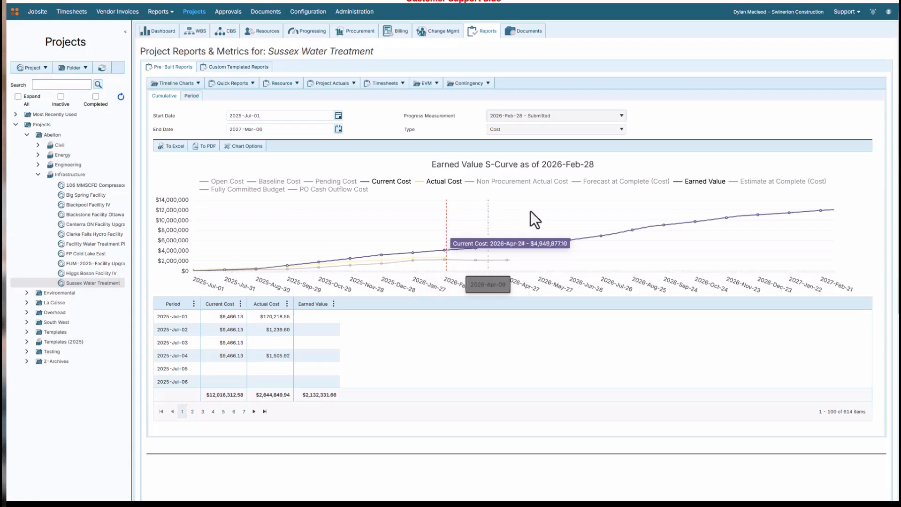
left_click(756, 184)
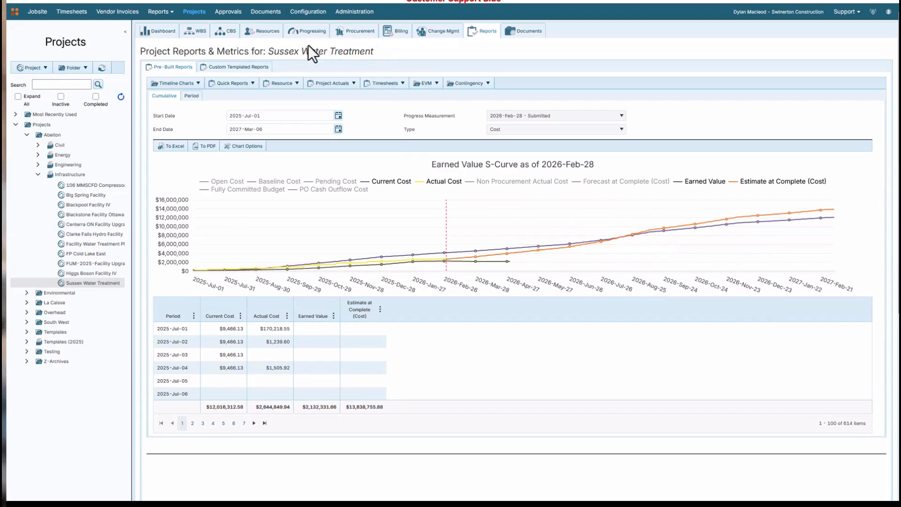
left_click(606, 183)
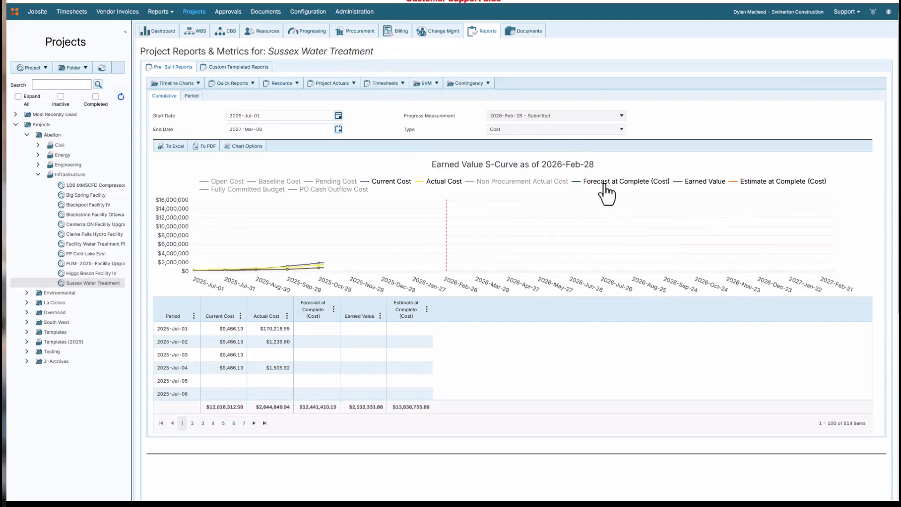